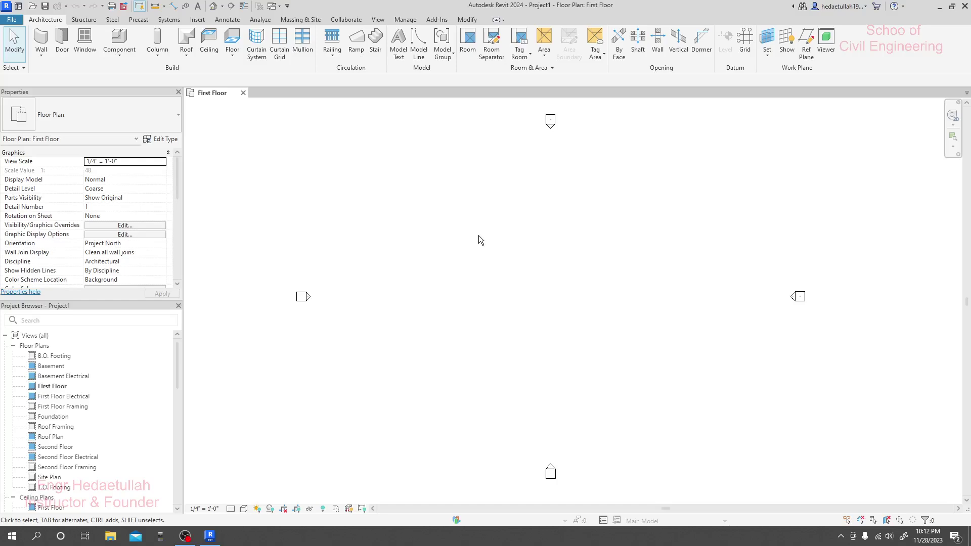
Open Revit Options from the File menu, landing on the General page.
left_click(12, 20)
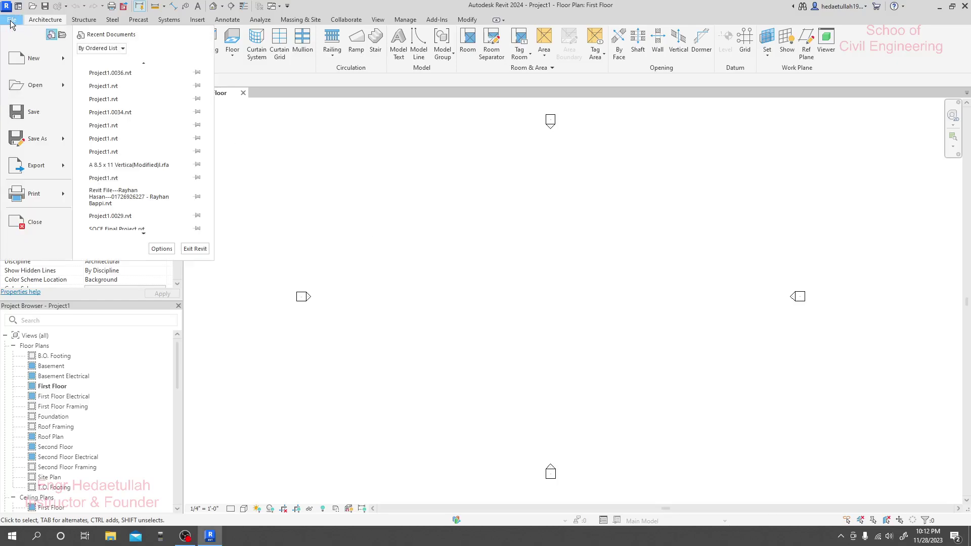
left_click(163, 253)
mouse_move(259, 96)
left_mouse_down()
mouse_move(344, 94)
mouse_move(338, 102)
left_mouse_up()
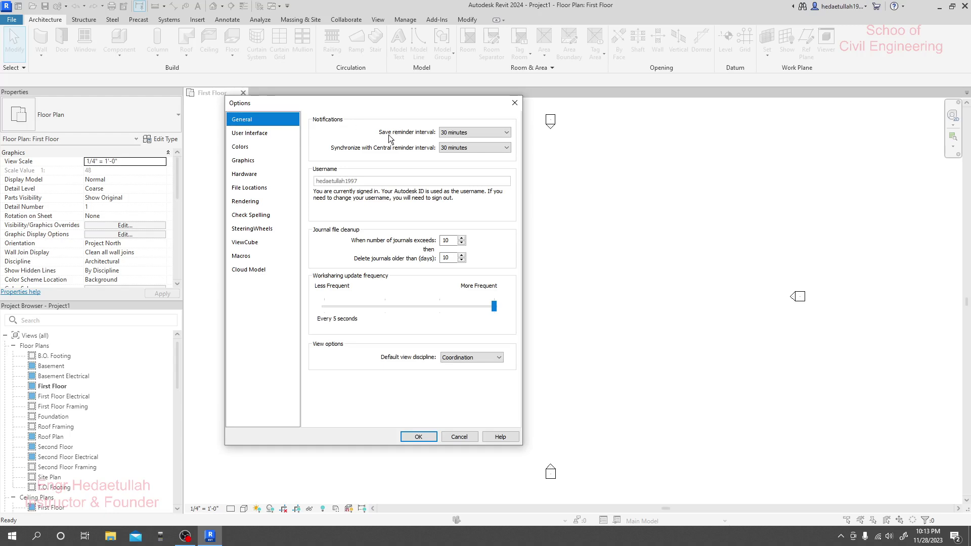
left_click_drag(425, 103, 425, 107)
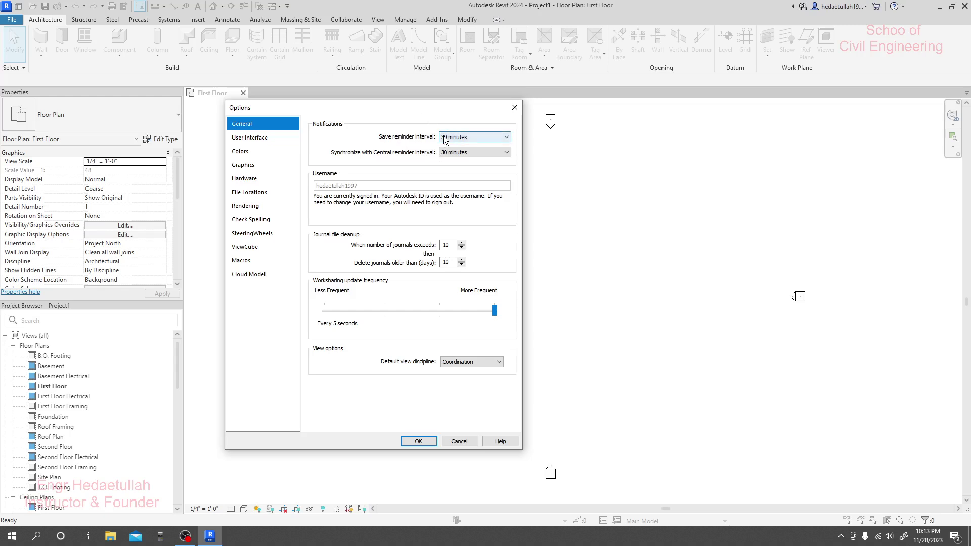
Change the save reminder interval to 15 minutes, then restore it to 30 minutes.
left_click(471, 137)
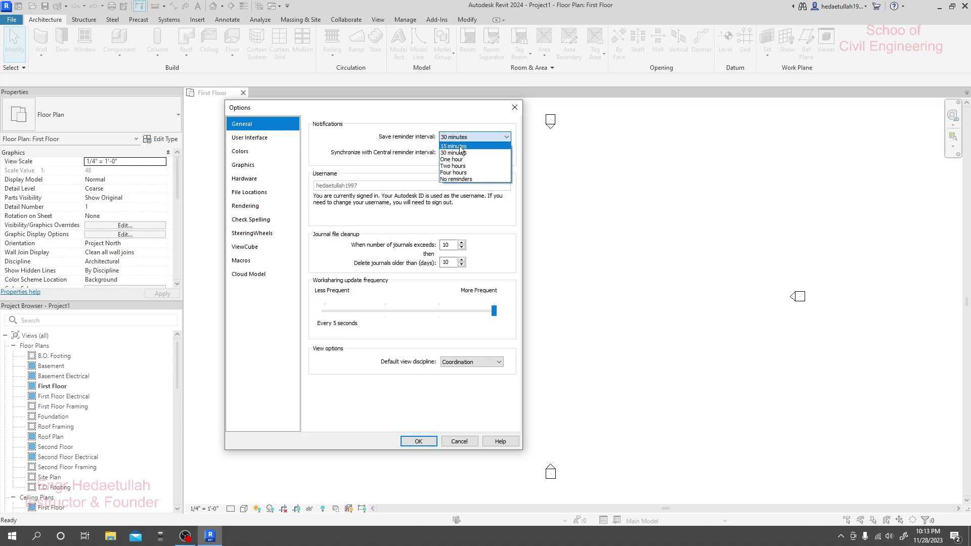
left_click(461, 146)
left_click(459, 146)
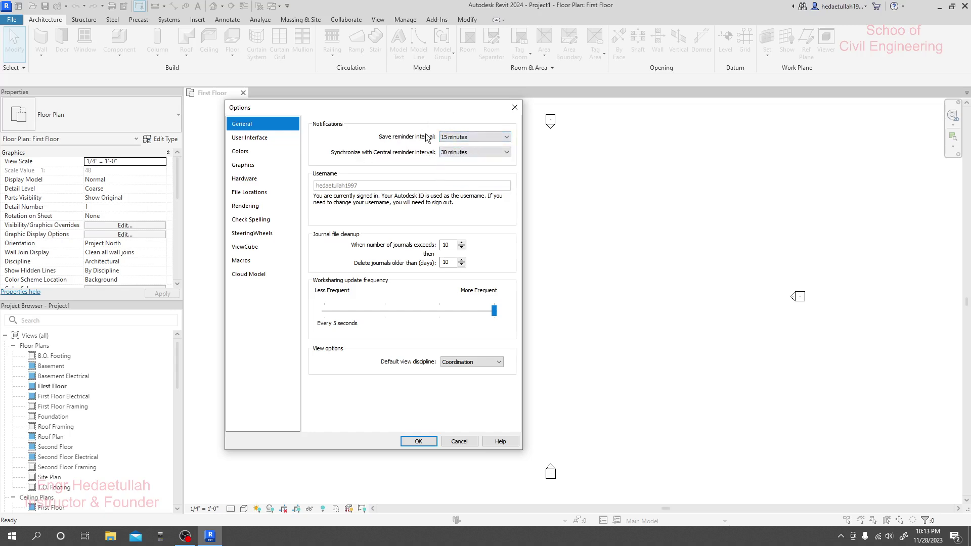
left_click(455, 137)
left_click(462, 154)
left_click(463, 365)
On the User Interface page, turn Structure tab and tools off and back on.
left_click(266, 138)
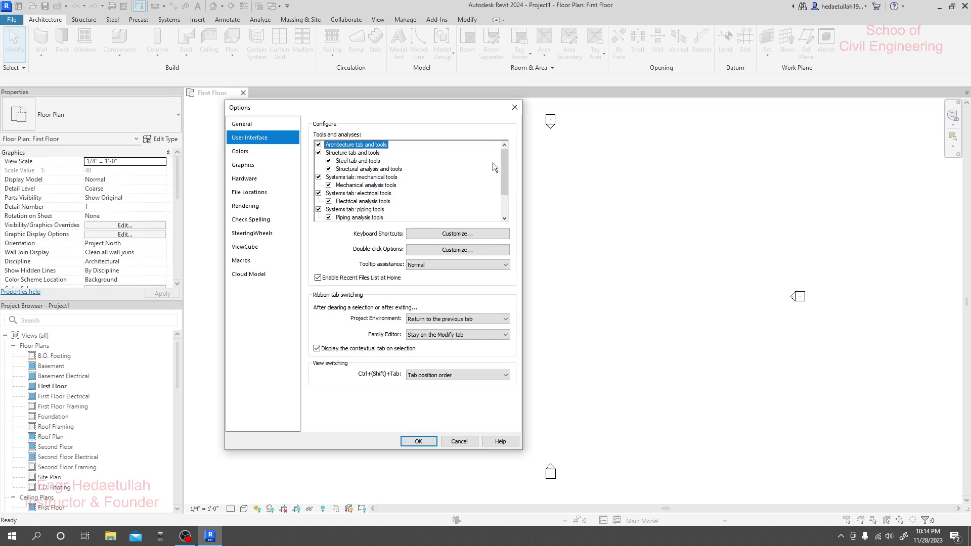
mouse_move(505, 167)
left_mouse_down()
mouse_move(505, 189)
mouse_move(512, 158)
left_mouse_up()
left_click(318, 153)
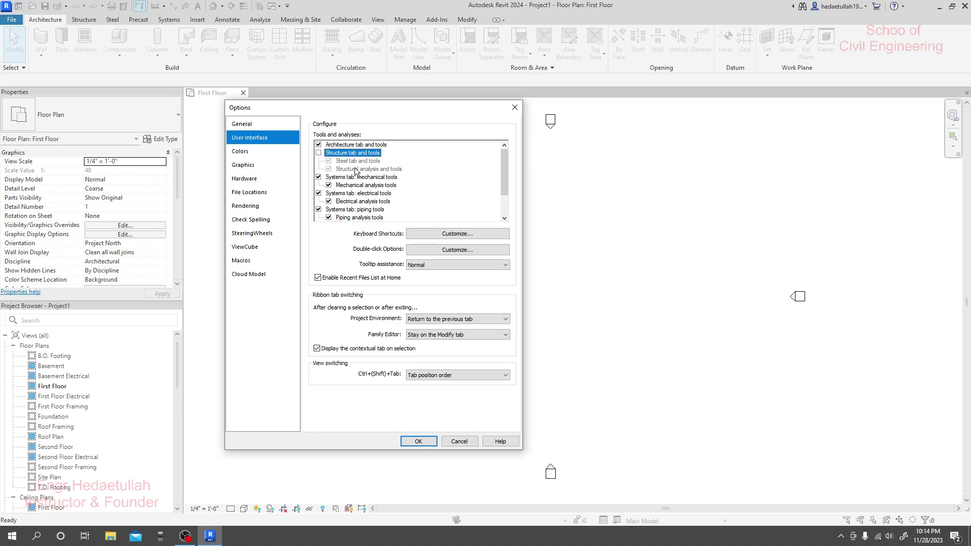
left_click(318, 154)
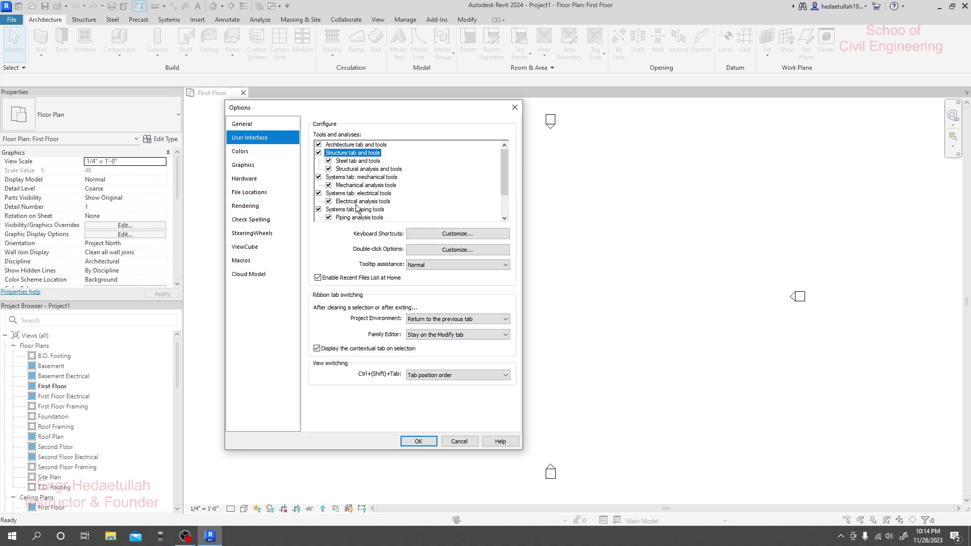
scroll(357, 210, "down", 2)
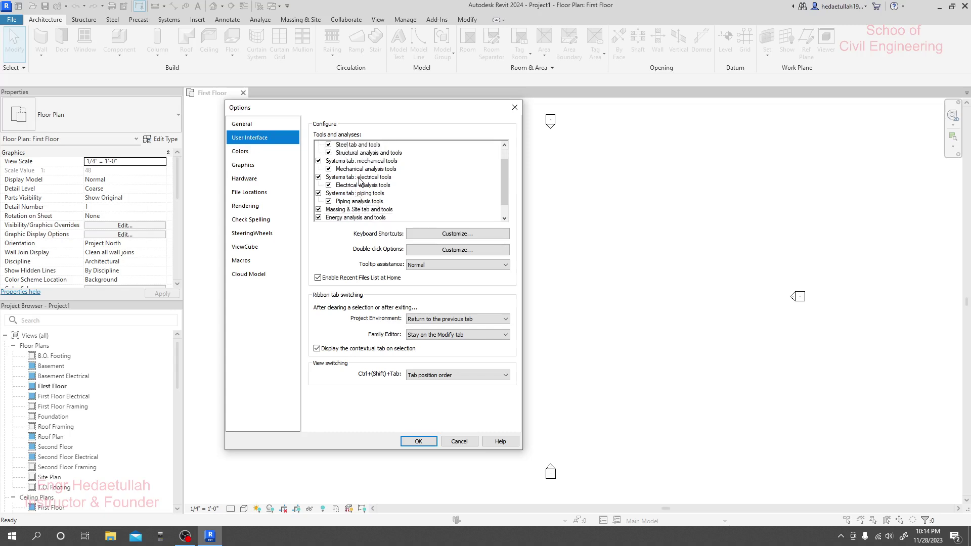
scroll(362, 182, "down", 1)
scroll(362, 182, "up", 1)
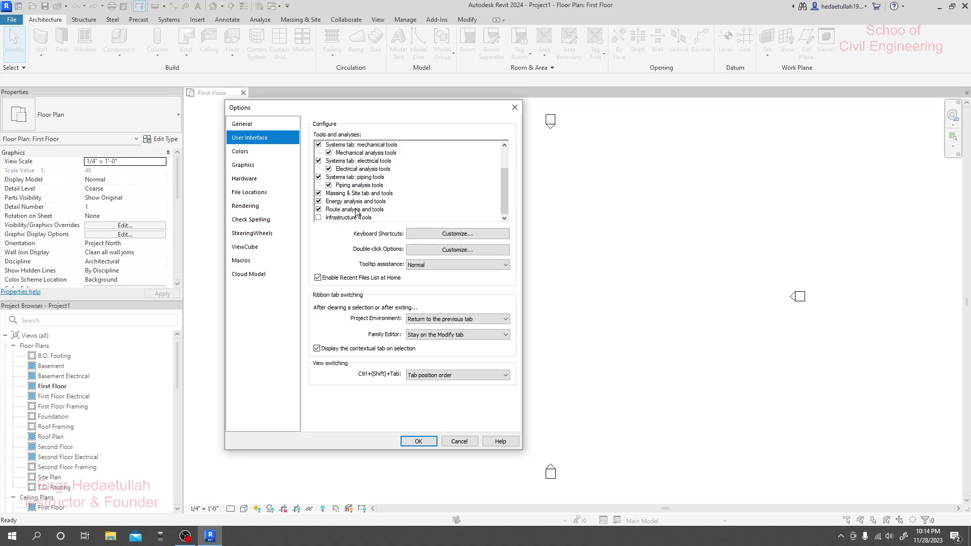
scroll(362, 182, "up", 2)
scroll(362, 175, "down", 4)
Search Keyboard Shortcuts for 'copy' to see its CO and CC shortcuts, then close.
left_click(433, 237)
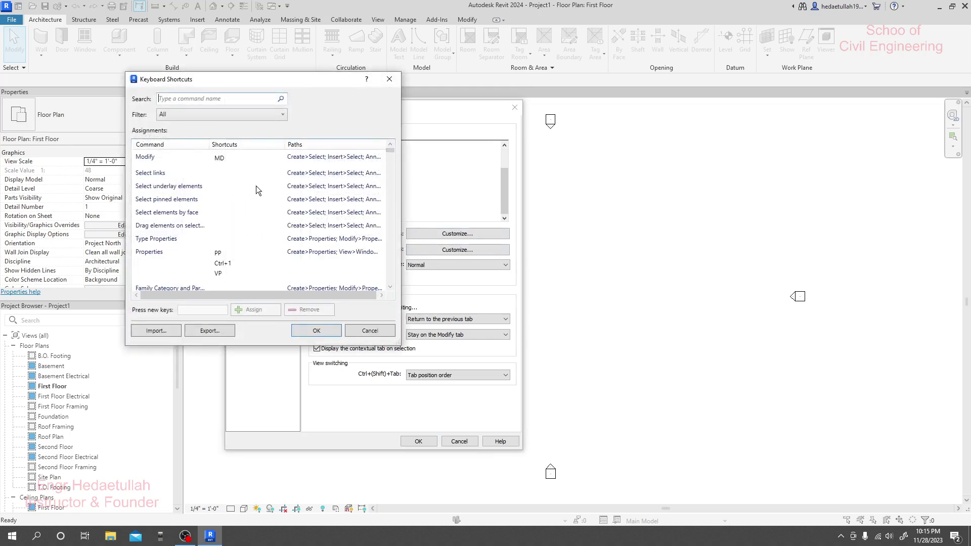
scroll(238, 249, "down", 3)
scroll(236, 248, "down", 3)
scroll(228, 227, "down", 3)
scroll(225, 213, "down", 3)
scroll(219, 216, "down", 3)
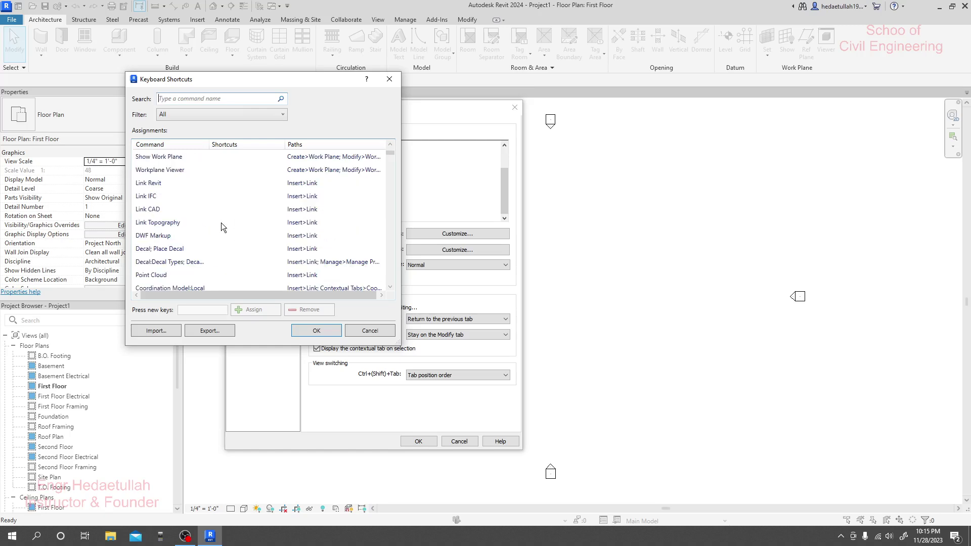
scroll(221, 222, "down", 3)
scroll(221, 223, "down", 2)
scroll(222, 195, "down", 4)
scroll(224, 195, "down", 3)
scroll(227, 204, "down", 3)
scroll(227, 204, "down", 3)
scroll(227, 205, "down", 3)
scroll(227, 205, "up", 3)
scroll(227, 204, "up", 3)
scroll(227, 205, "up", 2)
scroll(227, 204, "up", 2)
left_click(194, 99)
type("copy")
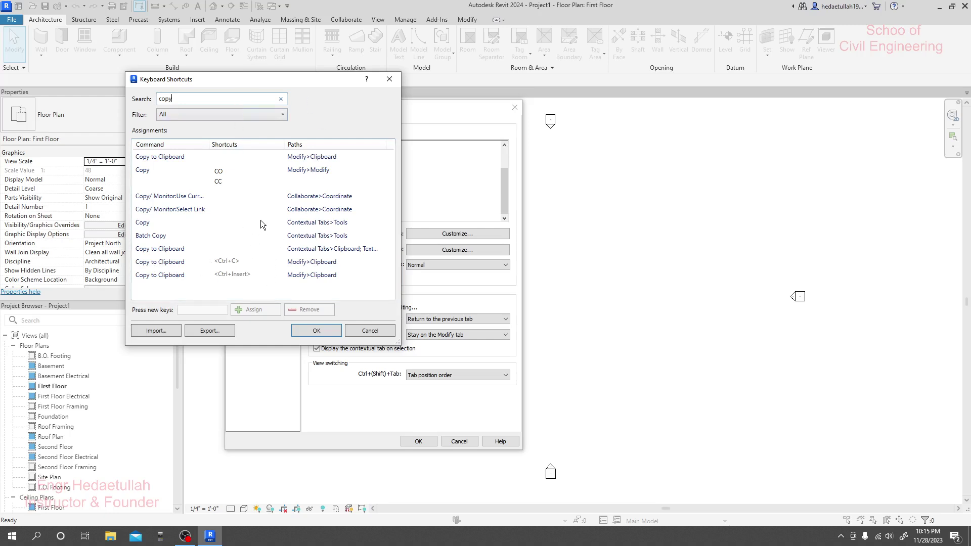
left_click(384, 334)
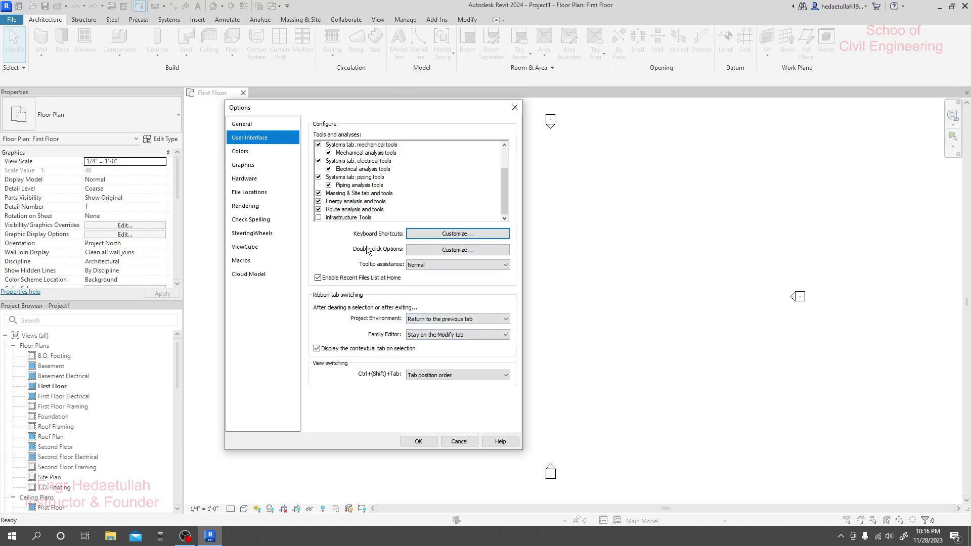
Show the Colors page and inspect the canvas colour scheme choices without changing anything.
left_click(254, 152)
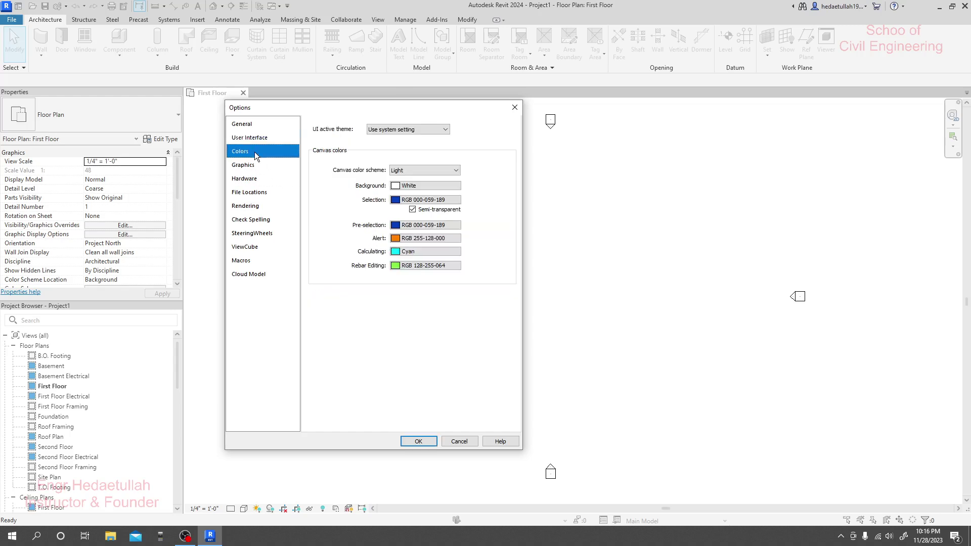
left_click_drag(347, 106, 310, 103)
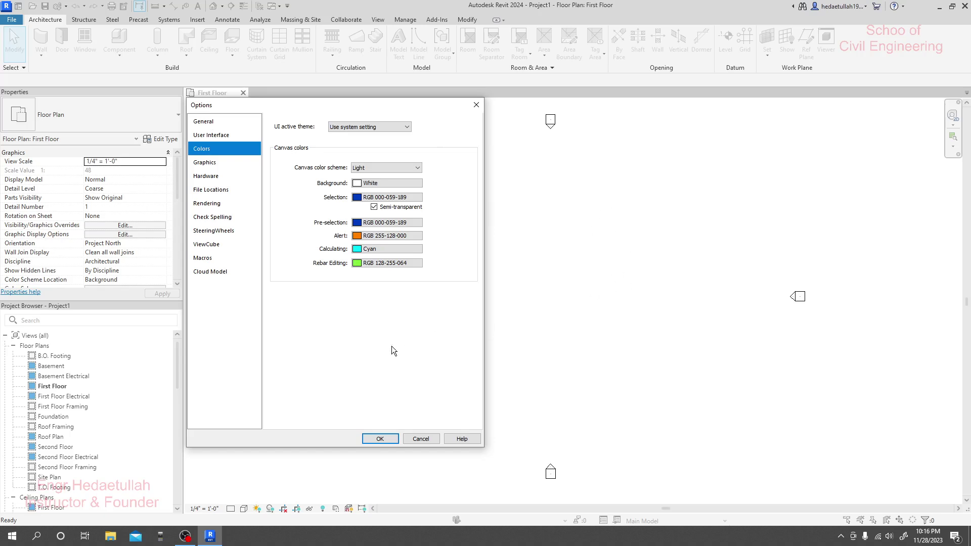
left_click(386, 167)
left_click(404, 183)
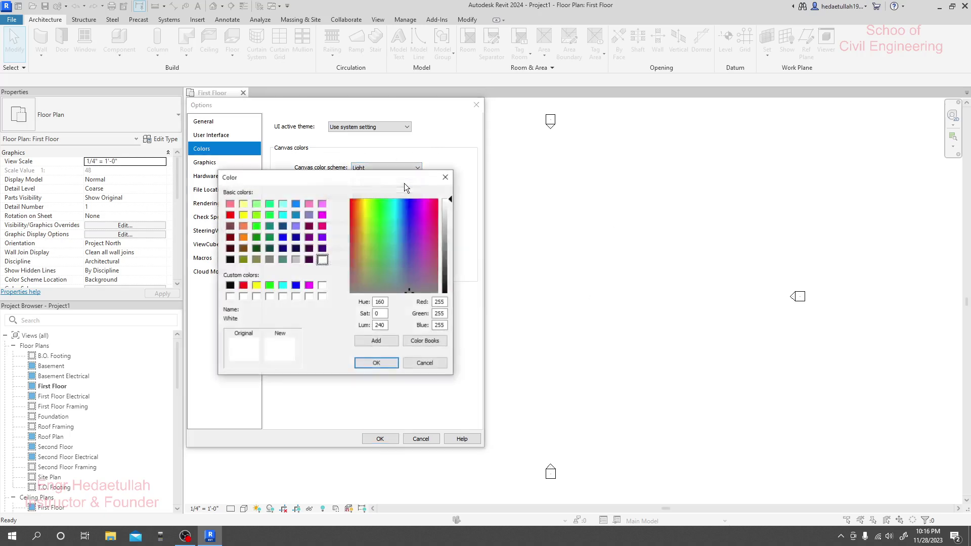
left_click(445, 180)
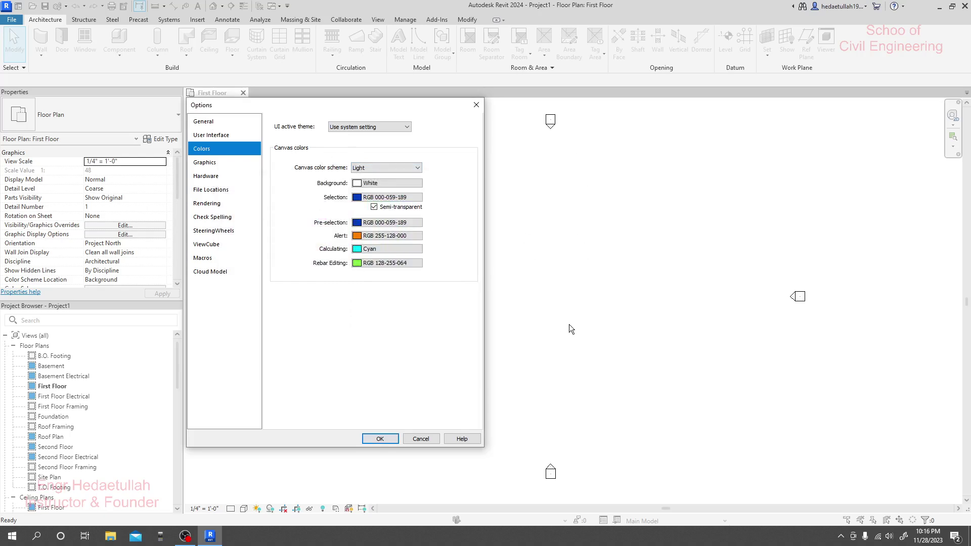
Set the canvas background colour to black and apply it by closing Options.
left_click(362, 183)
left_click(230, 285)
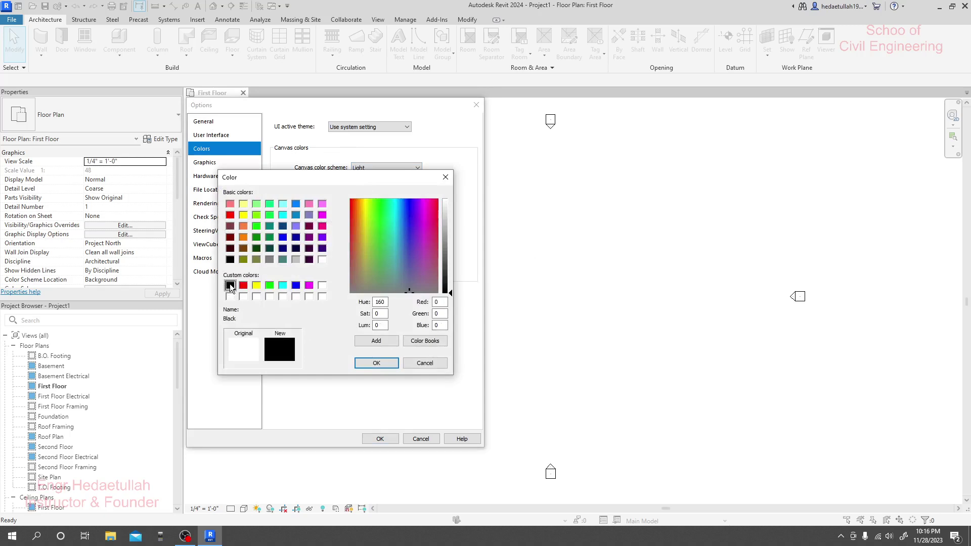
left_click(377, 363)
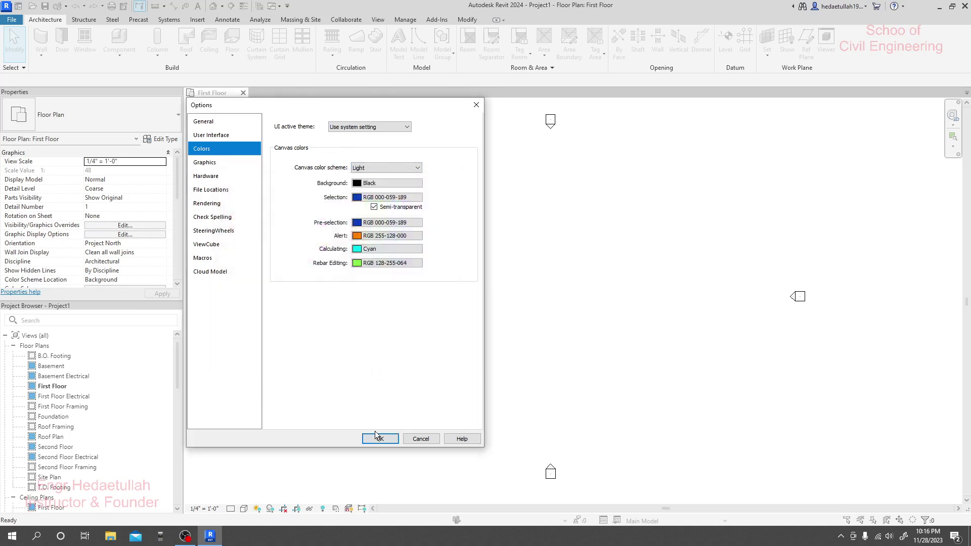
left_click(379, 438)
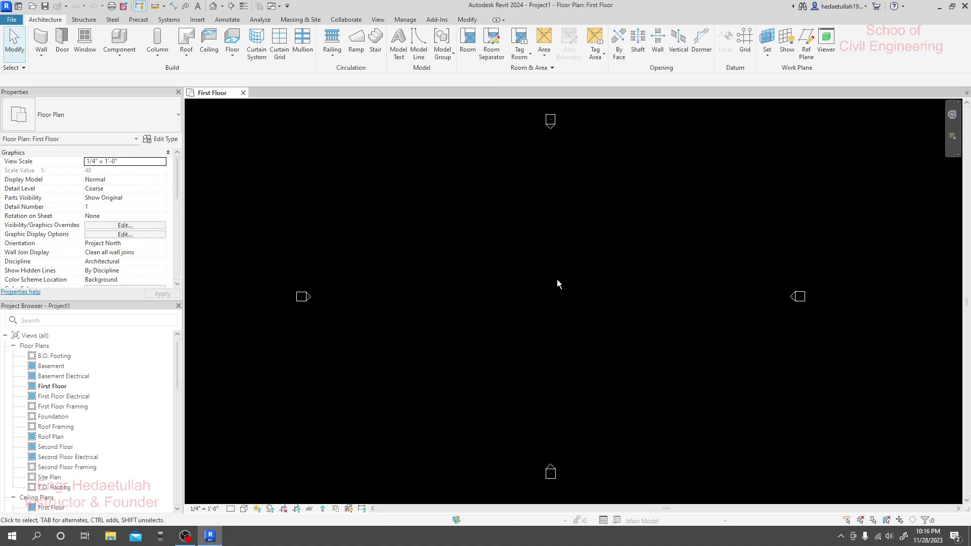
Reopen Options on the Colors page and pick white as the background colour.
left_click(11, 19)
left_click(161, 249)
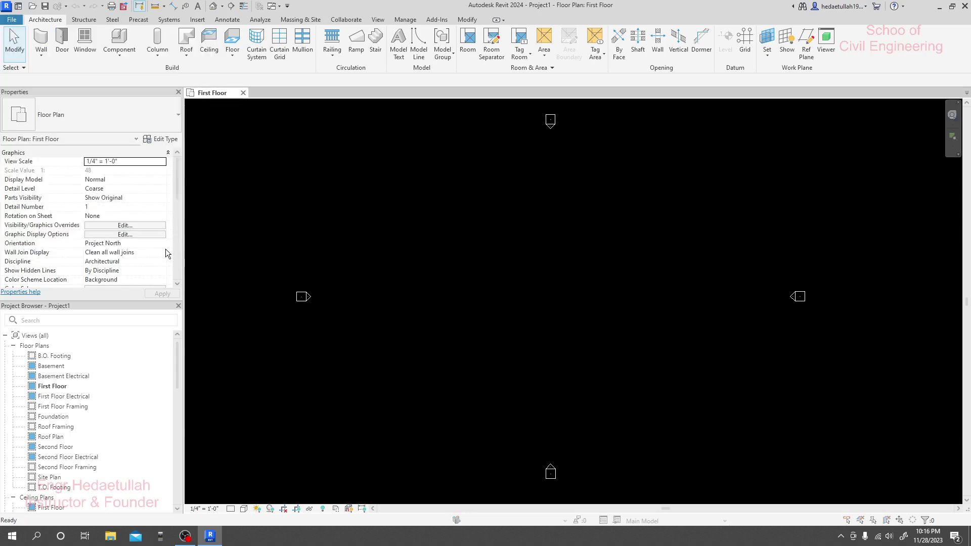
left_click(202, 150)
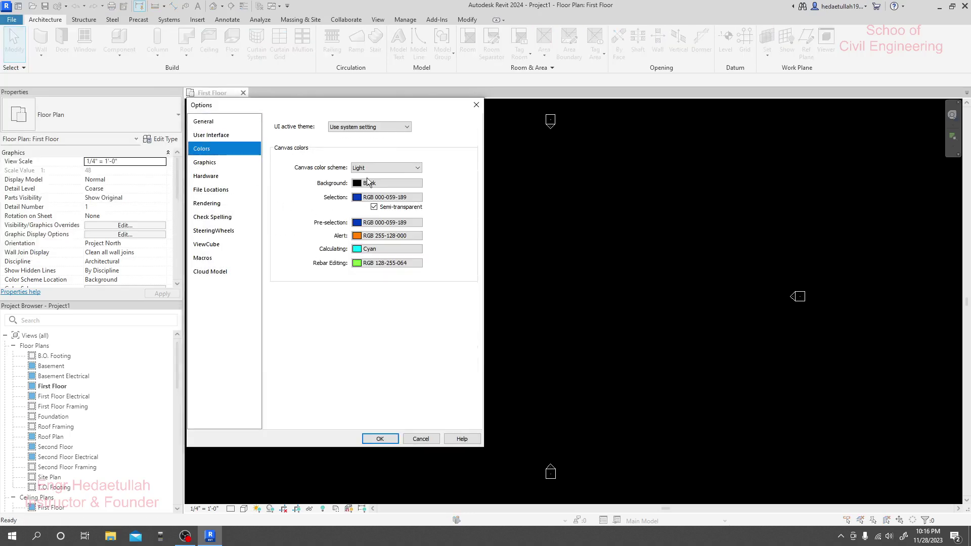
left_click(360, 184)
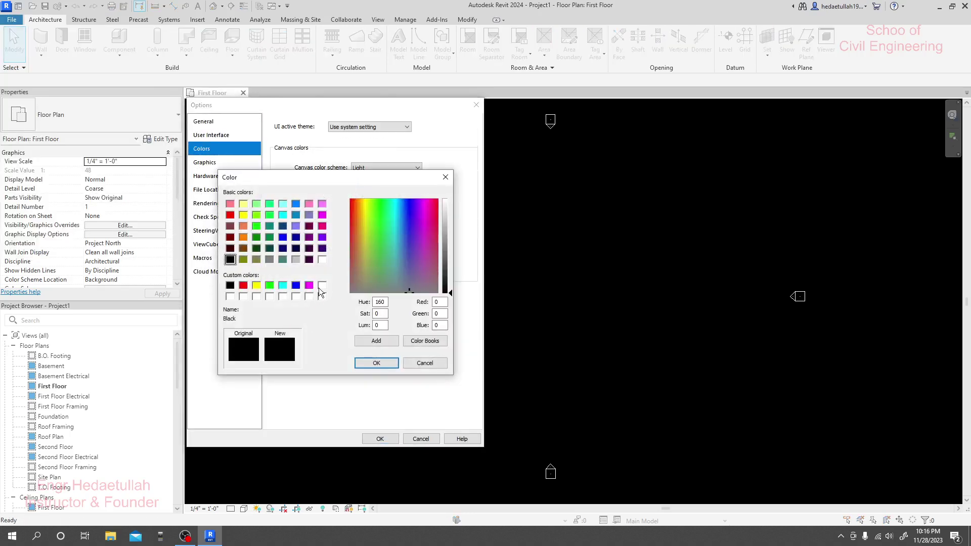
left_click(230, 297)
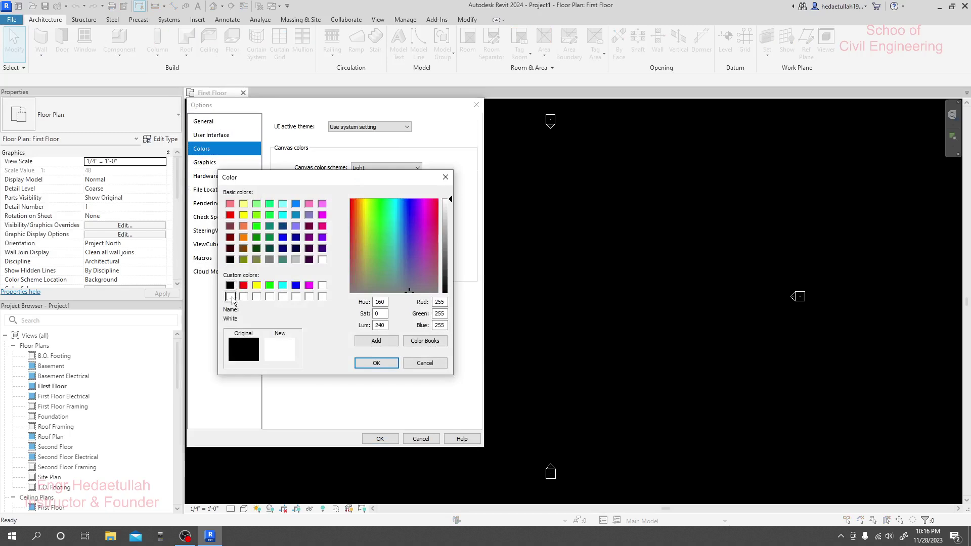
left_click(377, 363)
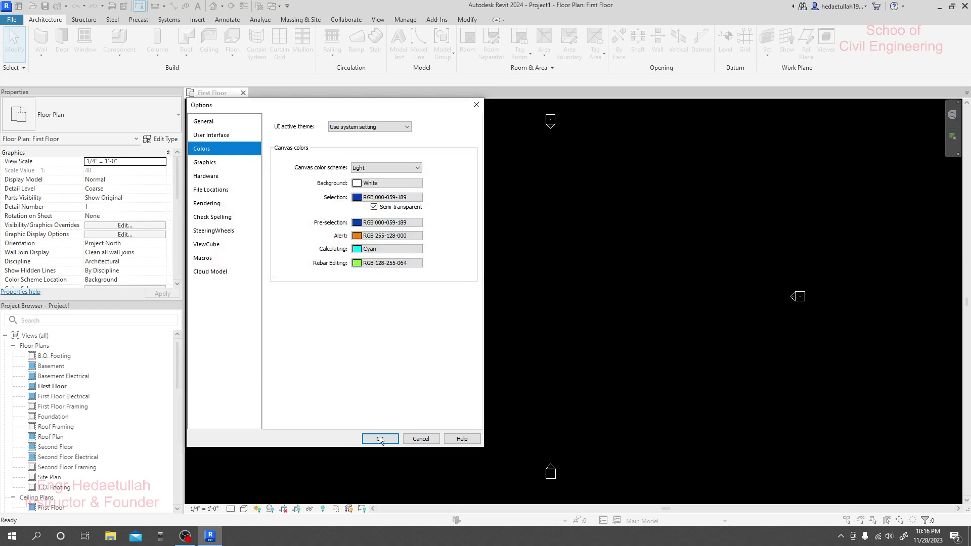
Look over the Graphics page, then the Hardware acceleration page.
left_click(205, 163)
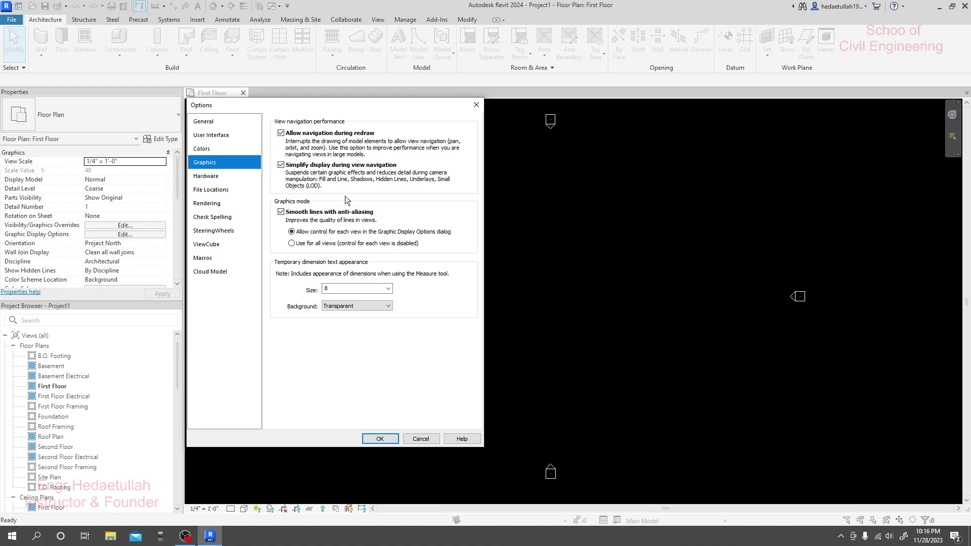
left_click(218, 176)
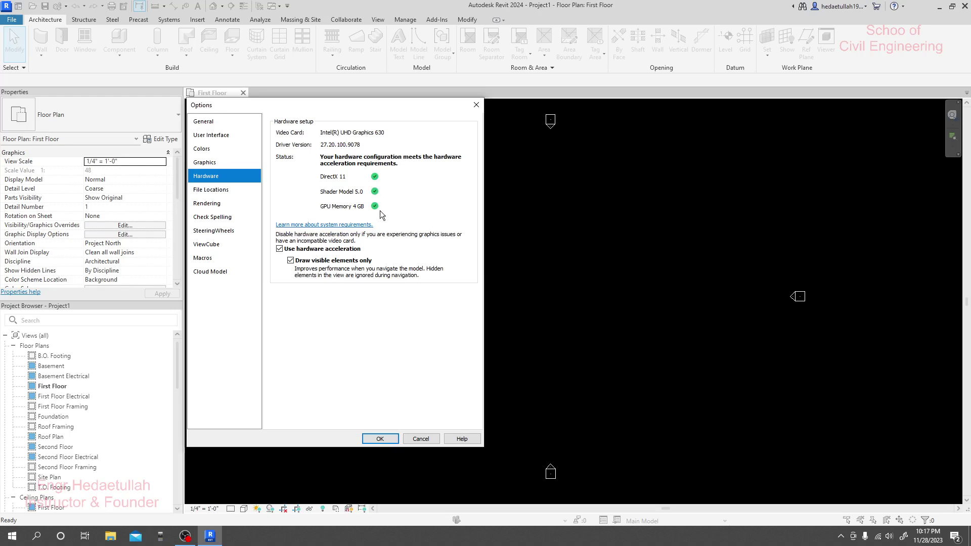
Review the File Locations page's project templates and default file paths.
left_click(225, 189)
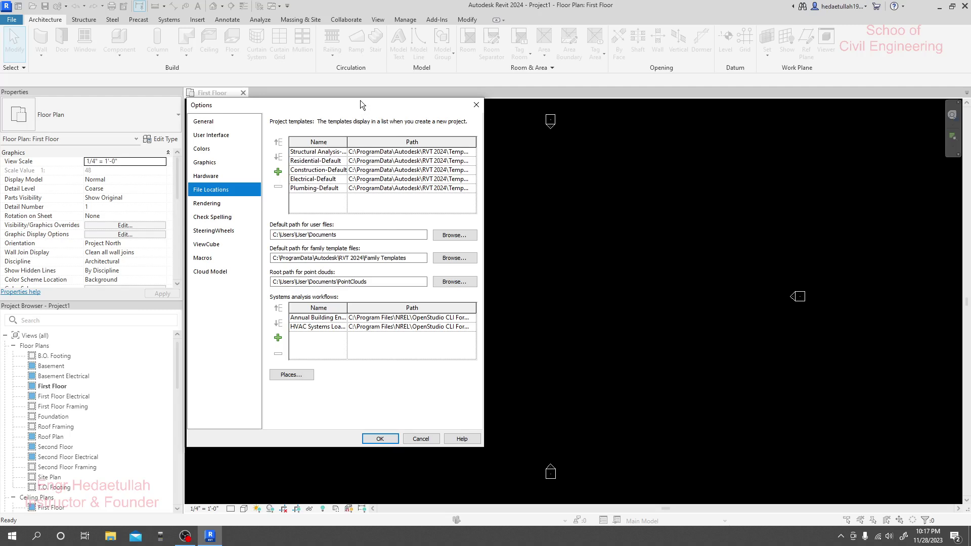
left_click_drag(360, 100, 357, 99)
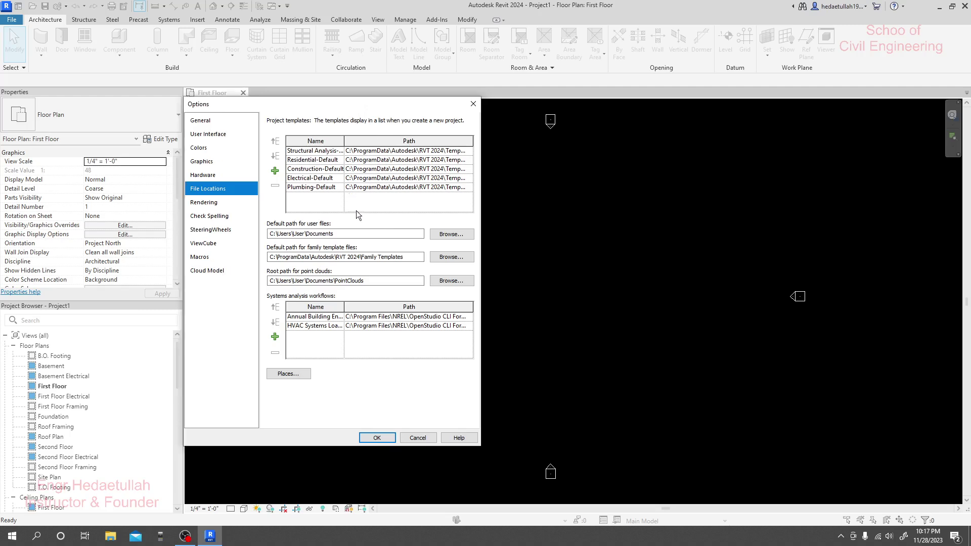
Step through the Rendering, Check Spelling, SteeringWheels, Macros and Cloud Model pages, then return to General.
left_click(204, 202)
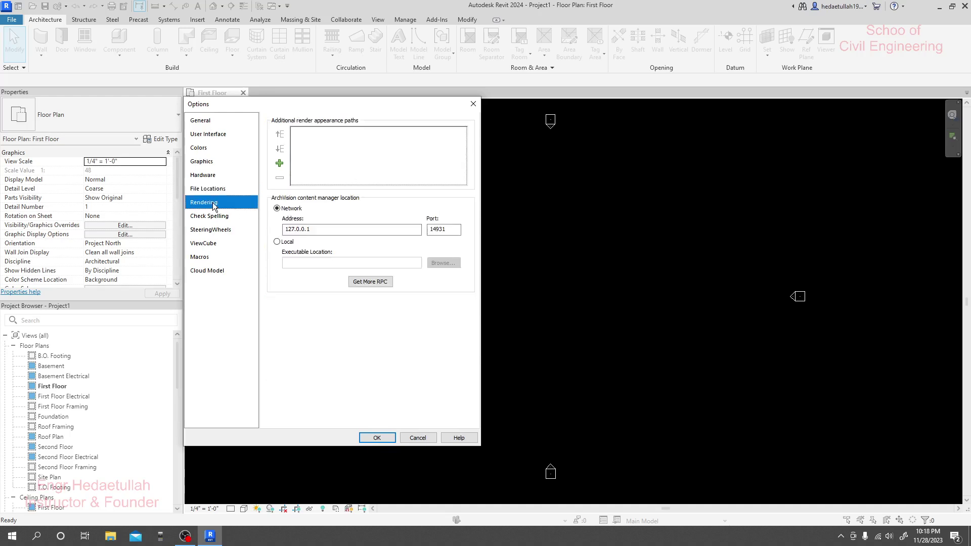
left_click(215, 218)
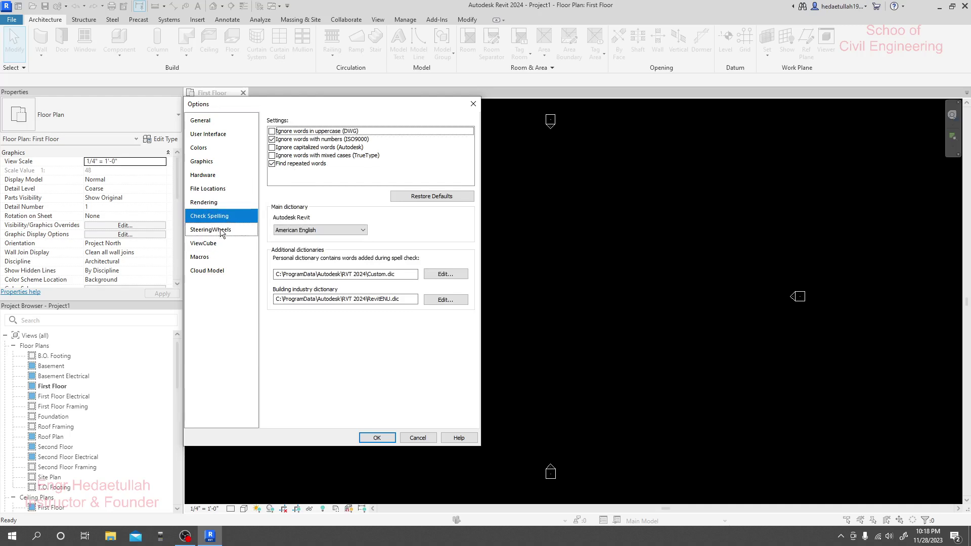
left_click(220, 230)
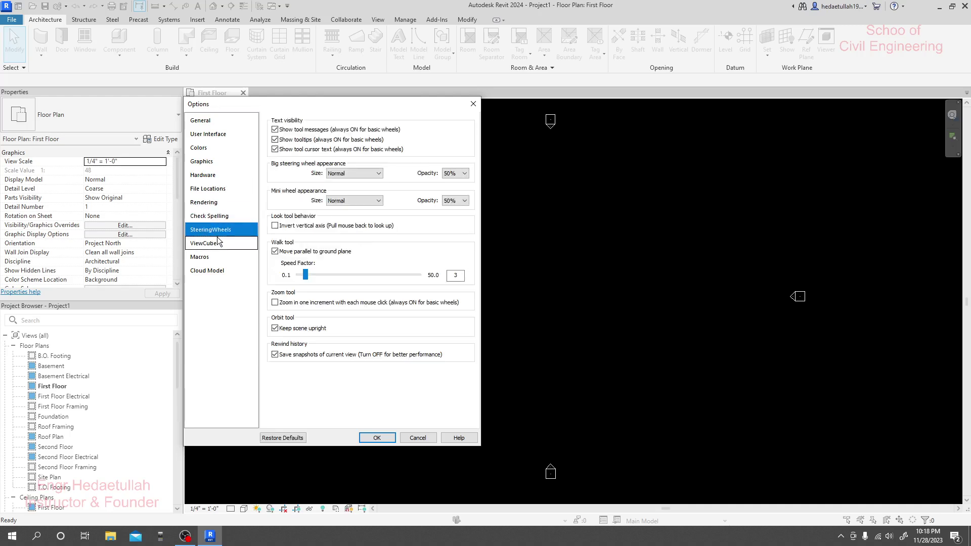
left_click(218, 255)
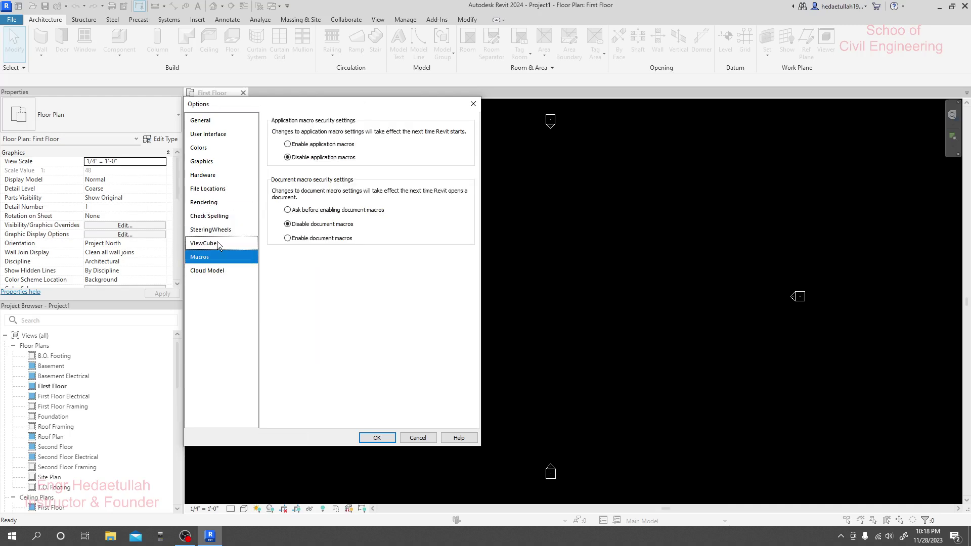
left_click(219, 272)
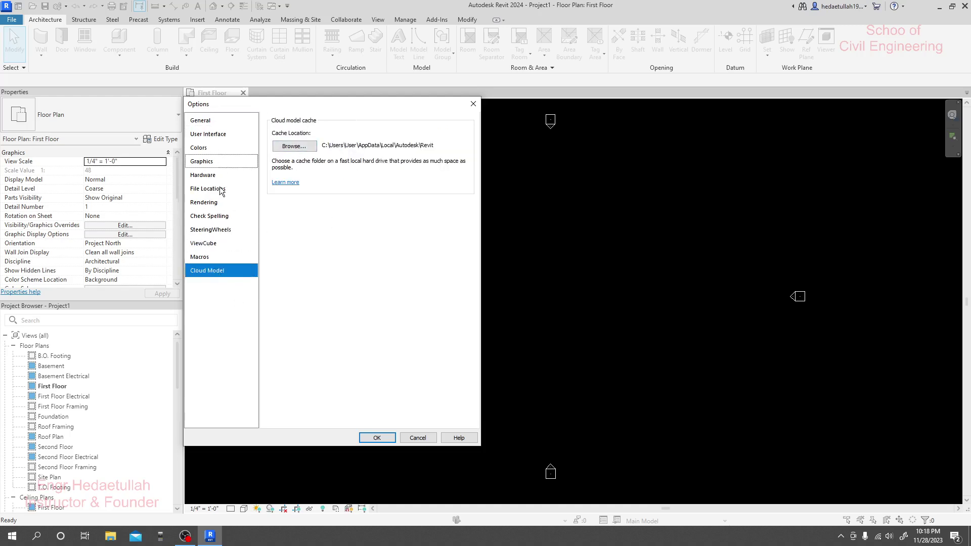
left_click(212, 123)
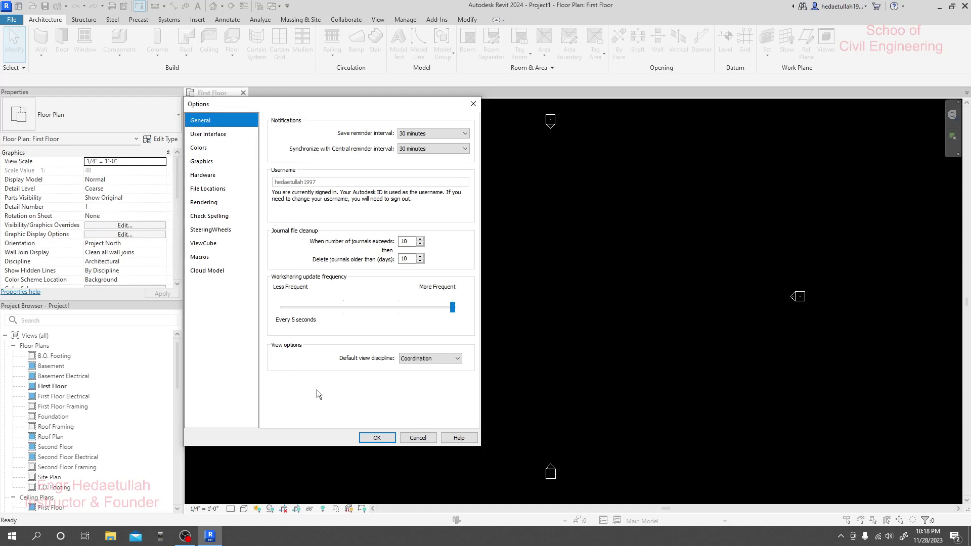
Confirm Options so the First Floor plan shows on a white canvas.
left_click_drag(326, 105, 327, 106)
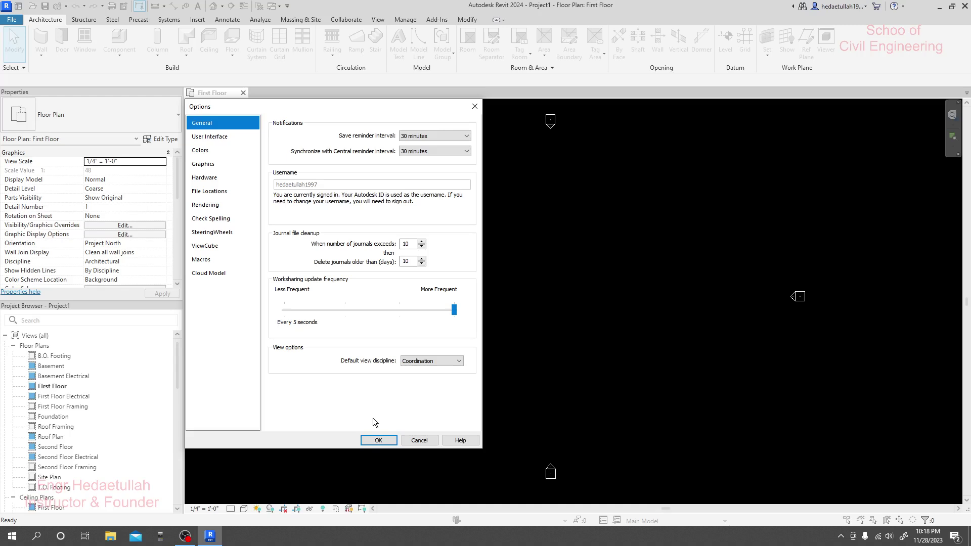
left_click(378, 440)
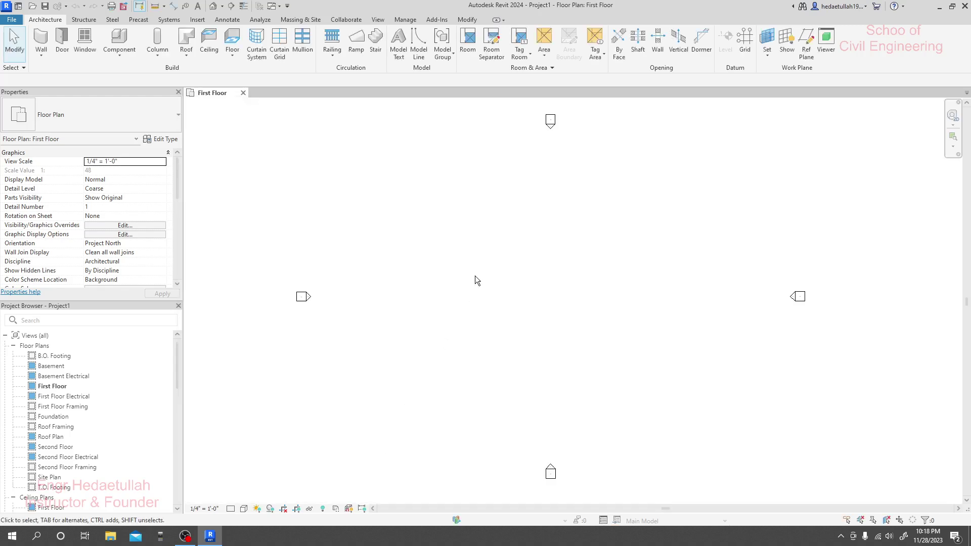